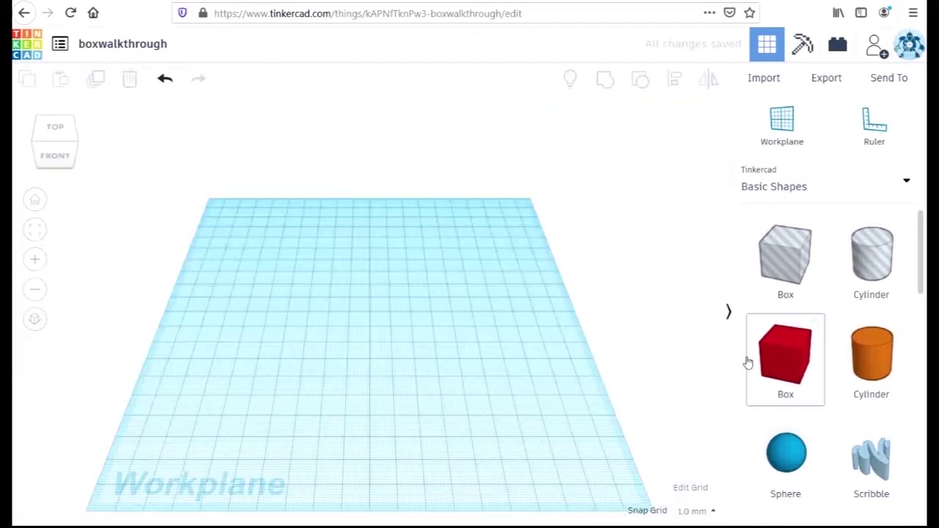
Drag two 20 mm red boxes onto the workplane, the second 20.00 mm from the first.
{"action": "left_click_drag", "start_coordinate": [745, 360], "coordinate": [357, 325]}
{"action": "left_click", "coordinate": [499, 396]}
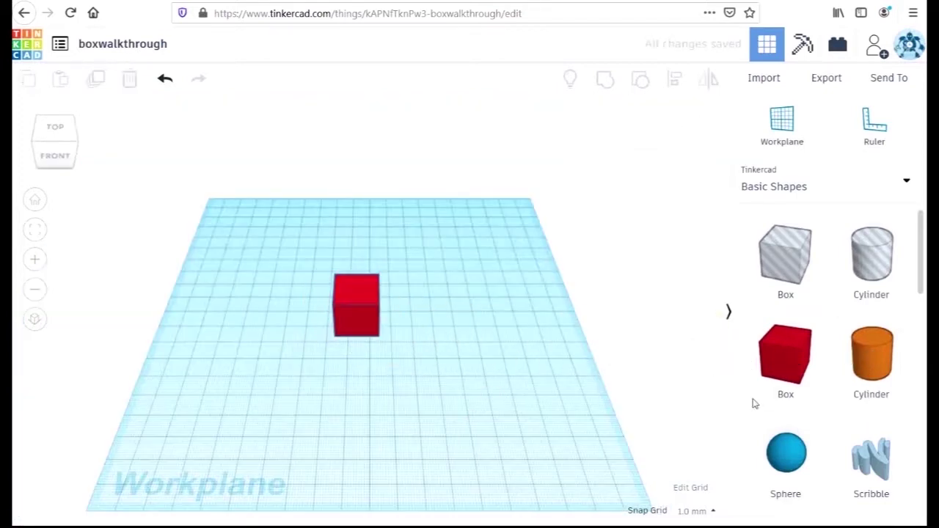
{"action": "left_click_drag", "start_coordinate": [784, 368], "coordinate": [444, 347]}
{"action": "mouse_move", "coordinate": [425, 366]}
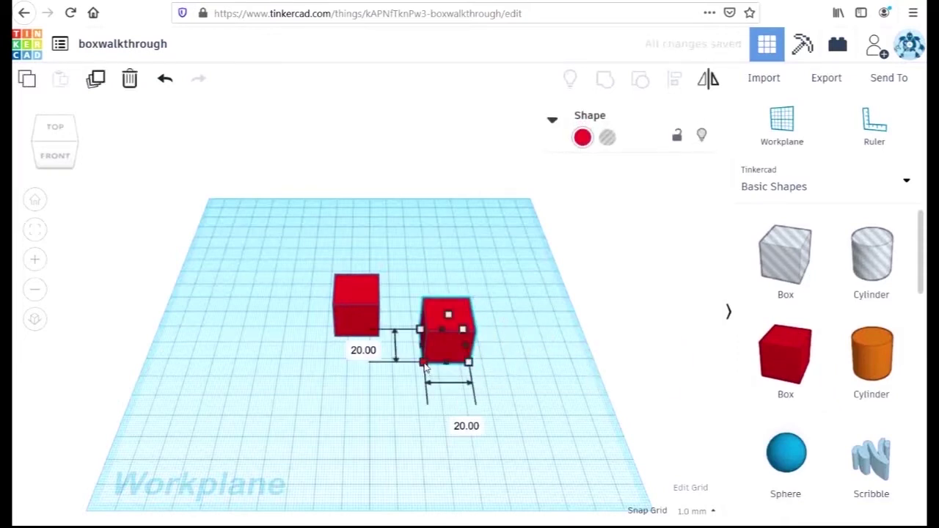
{"action": "left_click", "coordinate": [453, 421]}
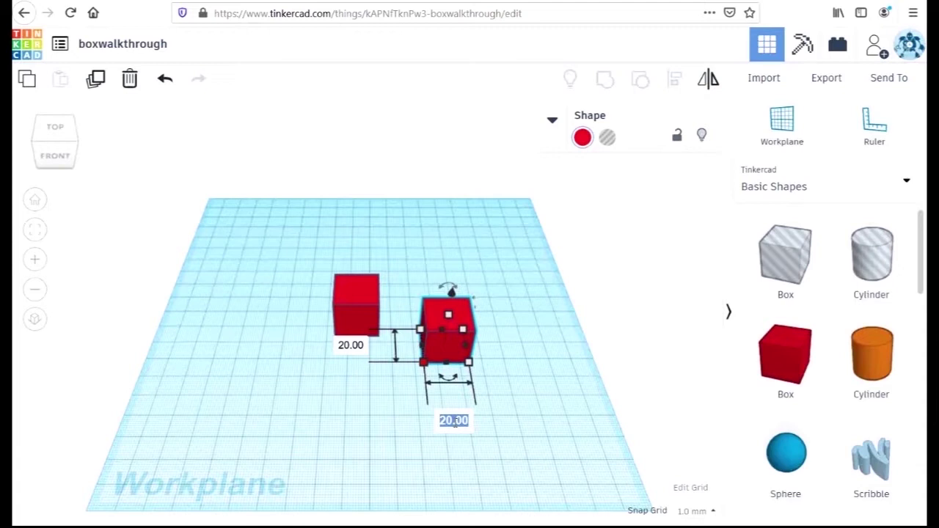
Resize the second box to 16 mm width and 16 mm length.
{"action": "key", "text": "Return"}
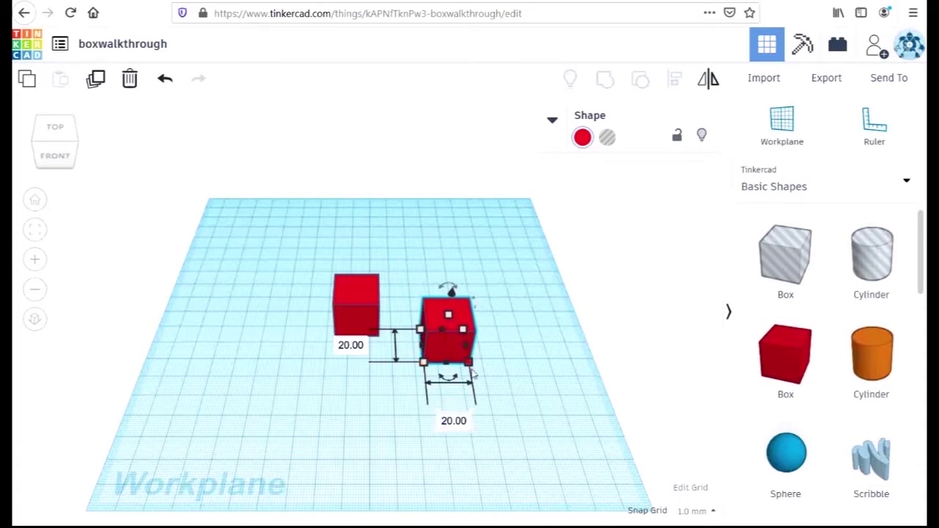
{"action": "left_click", "coordinate": [451, 420]}
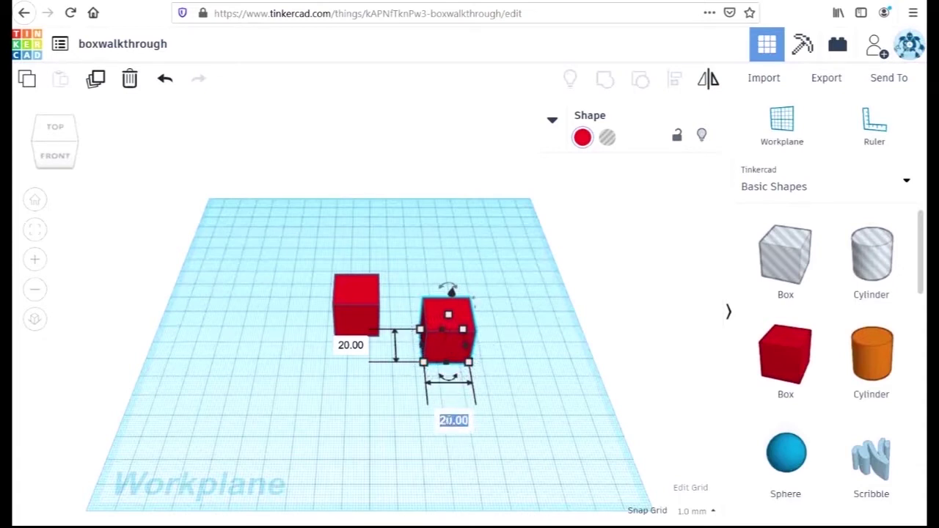
{"action": "type", "text": "16"}
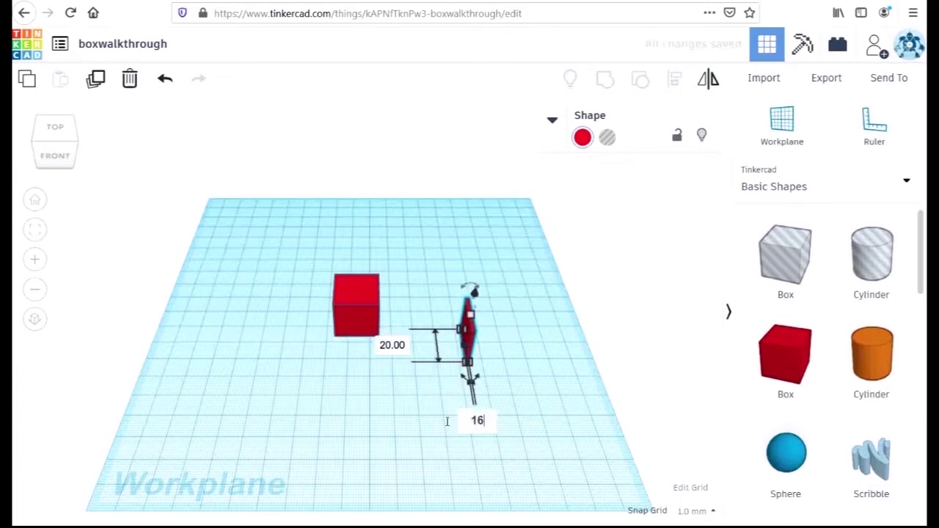
{"action": "key", "text": "Return"}
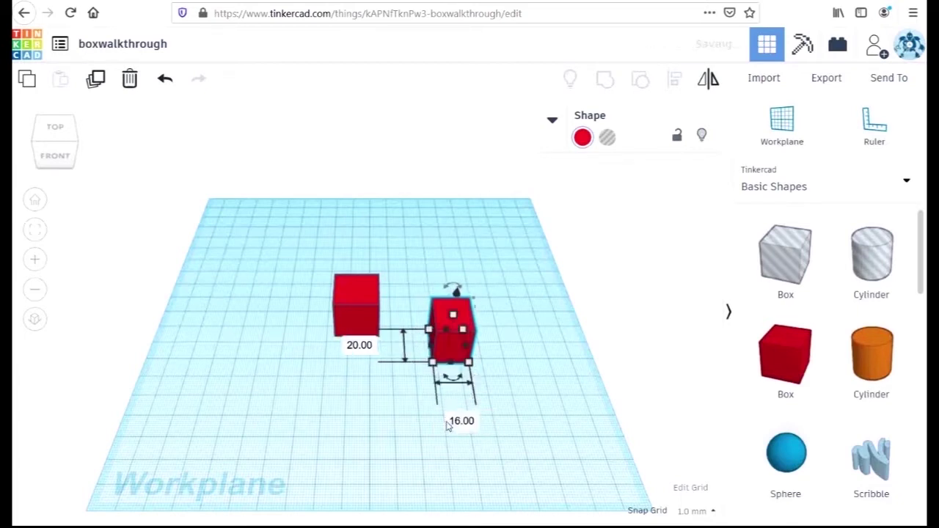
{"action": "left_click", "coordinate": [361, 346]}
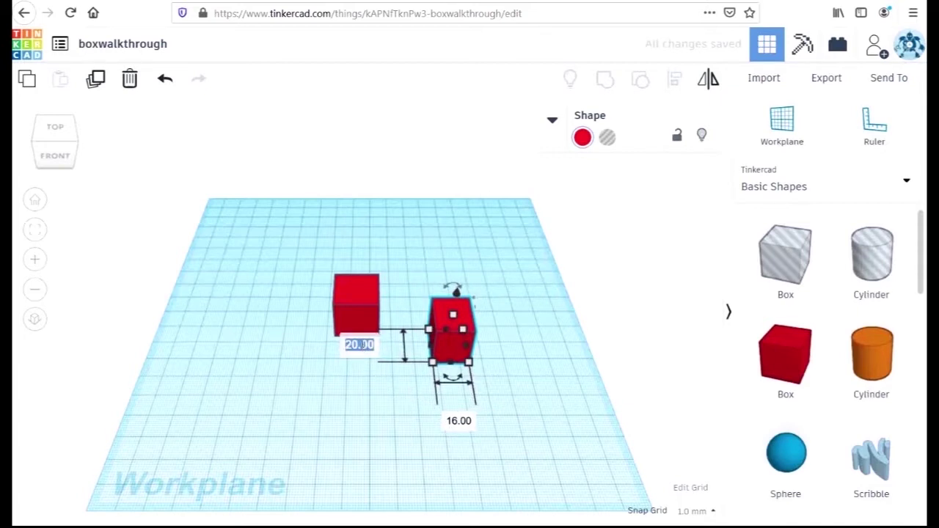
{"action": "type", "text": "16"}
{"action": "key", "text": "Return"}
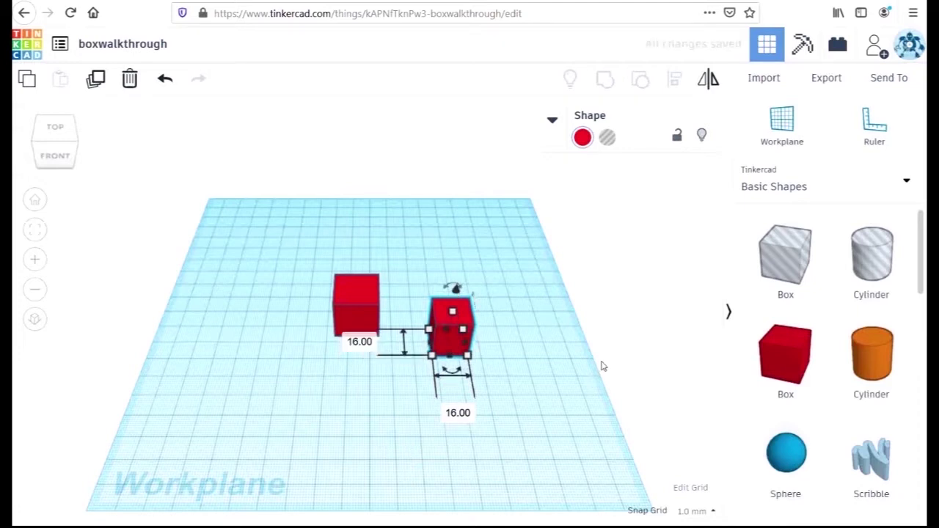
Colour the smaller 16 mm box yellow.
{"action": "left_click", "coordinate": [562, 360]}
{"action": "right_click_drag", "start_coordinate": [562, 360], "coordinate": [565, 355]}
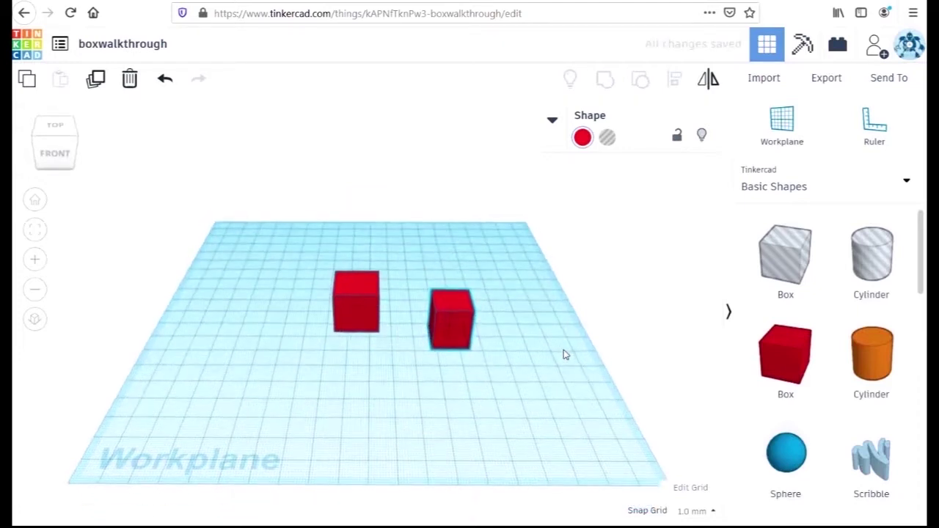
{"action": "left_click", "coordinate": [582, 138]}
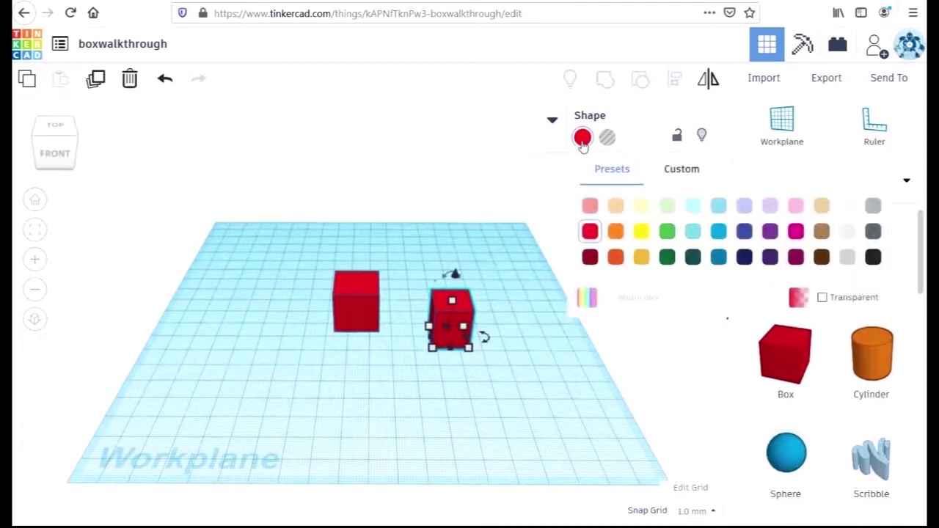
{"action": "left_click", "coordinate": [643, 233]}
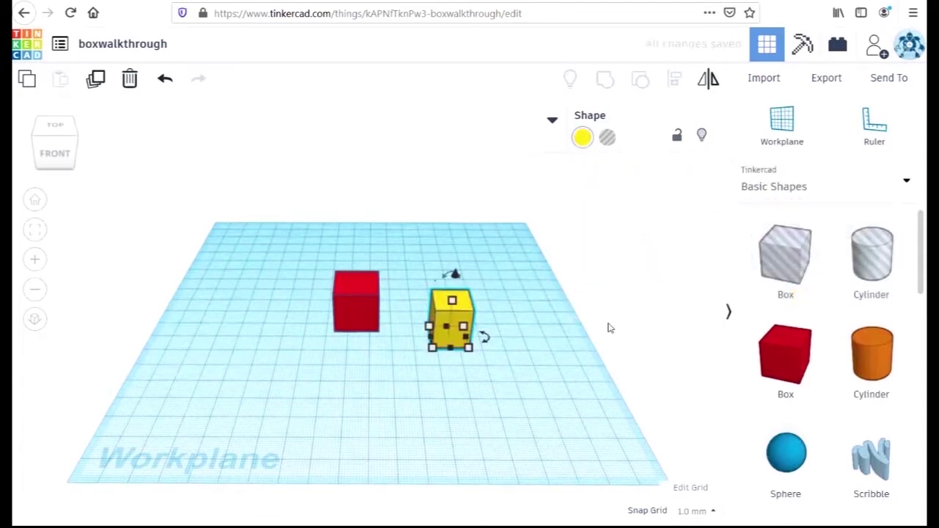
{"action": "left_click", "coordinate": [558, 415]}
Select both boxes and use Align to centre the yellow box on the red box.
{"action": "right_click_drag", "start_coordinate": [568, 383], "coordinate": [561, 419]}
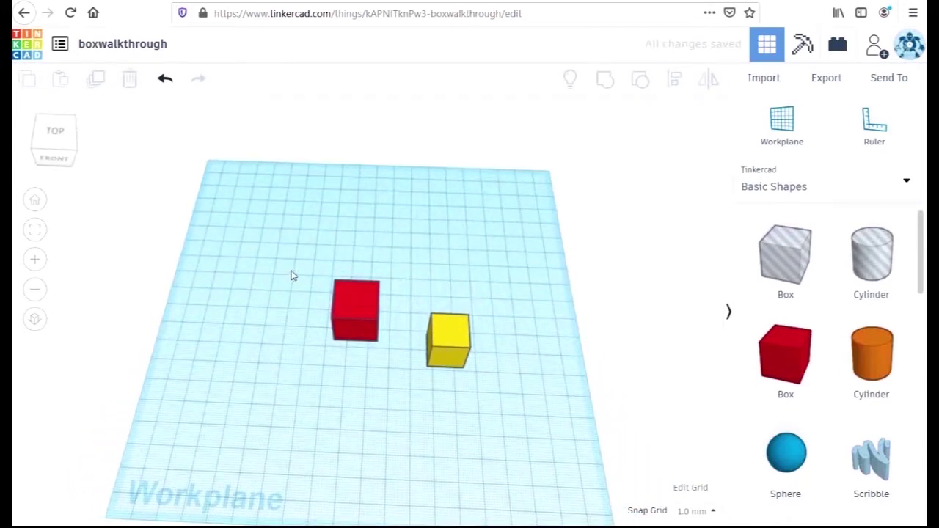
{"action": "left_click_drag", "start_coordinate": [292, 223], "coordinate": [484, 417]}
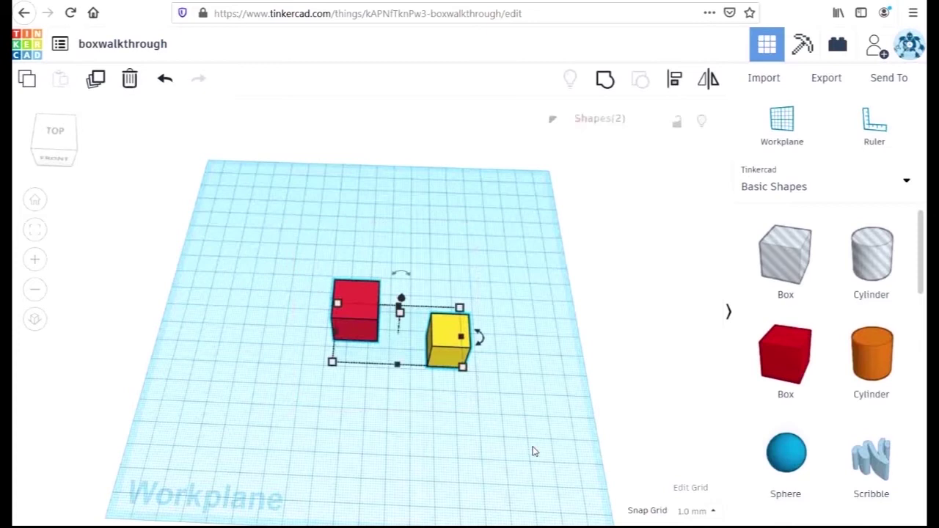
{"action": "left_click", "coordinate": [673, 79]}
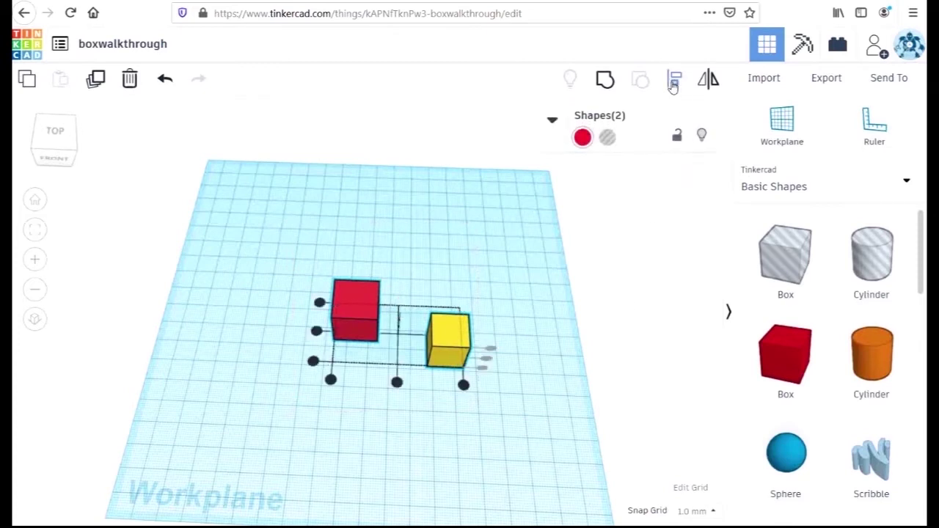
{"action": "left_click", "coordinate": [316, 331]}
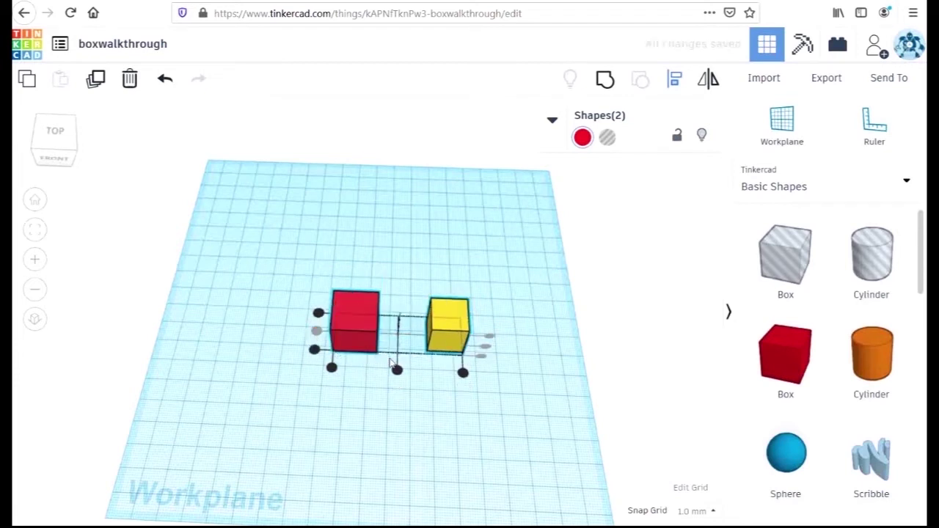
{"action": "left_click", "coordinate": [397, 369]}
{"action": "left_click", "coordinate": [453, 445]}
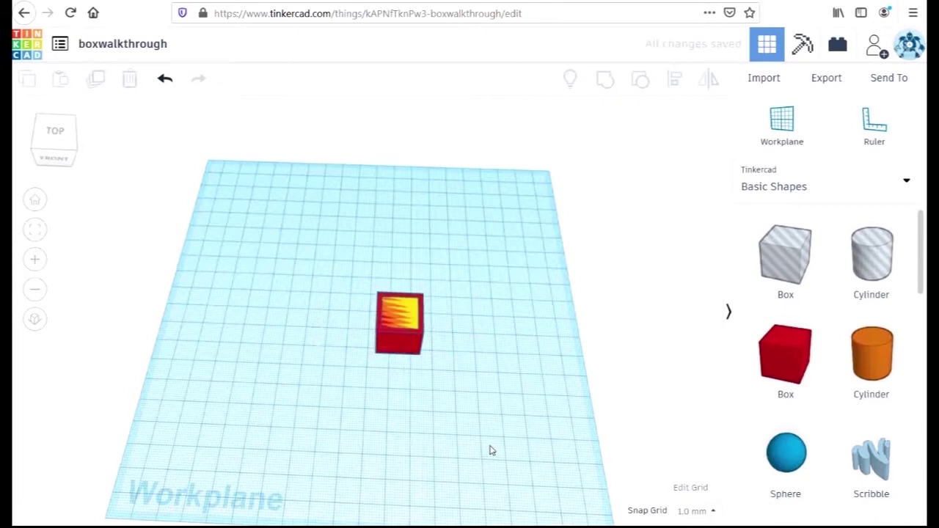
{"action": "right_click_drag", "start_coordinate": [491, 448], "coordinate": [440, 386]}
Raise the yellow inner box 2 mm off the workplane.
{"action": "left_click", "coordinate": [390, 314]}
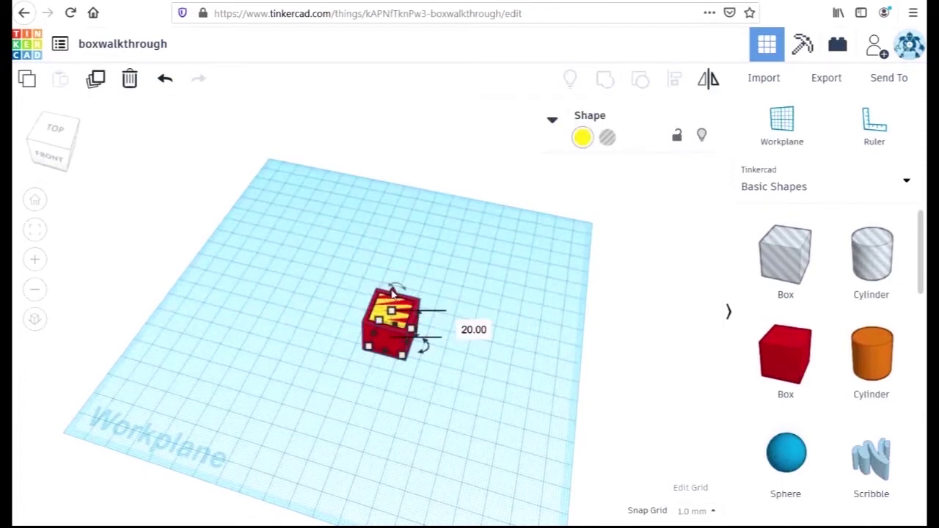
{"action": "left_click_drag", "start_coordinate": [394, 293], "coordinate": [390, 287]}
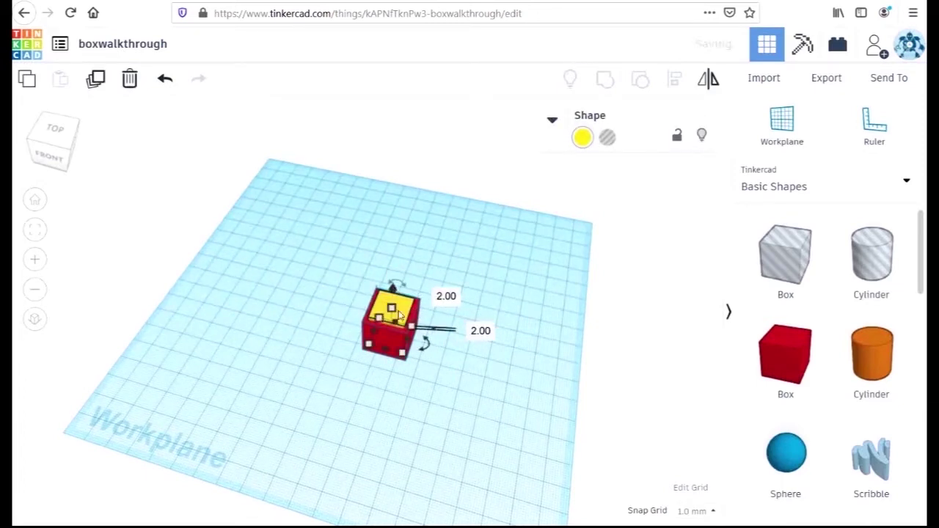
{"action": "left_click", "coordinate": [455, 389]}
{"action": "mouse_move", "coordinate": [482, 419]}
{"action": "right_mouse_down"}
{"action": "mouse_move", "coordinate": [492, 367]}
{"action": "mouse_move", "coordinate": [480, 306]}
{"action": "mouse_move", "coordinate": [490, 277]}
{"action": "mouse_move", "coordinate": [484, 406]}
{"action": "right_mouse_up"}
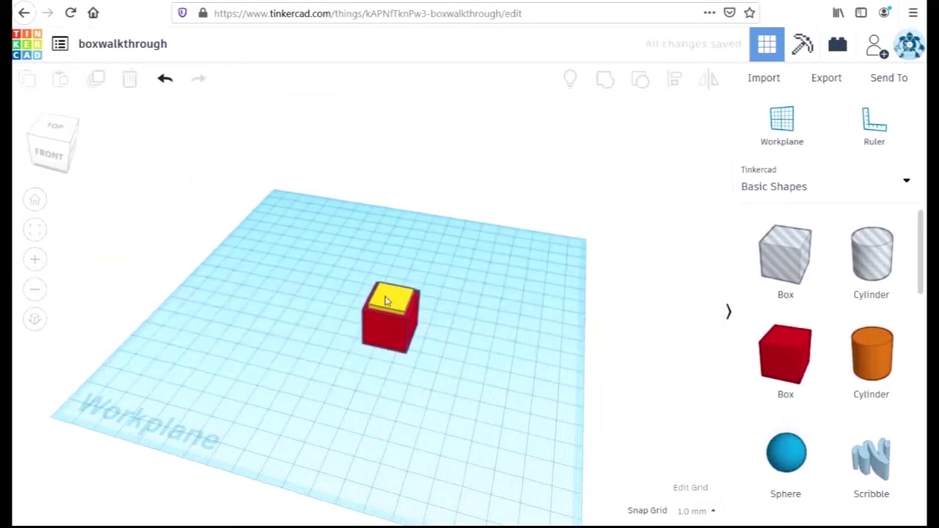
Turn the yellow box into a hole.
{"action": "left_click", "coordinate": [410, 323]}
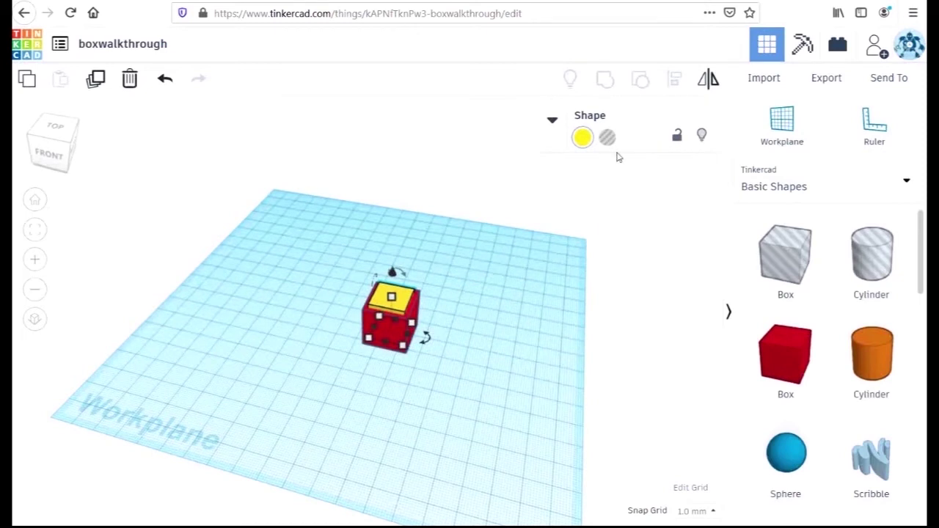
{"action": "left_click", "coordinate": [606, 140]}
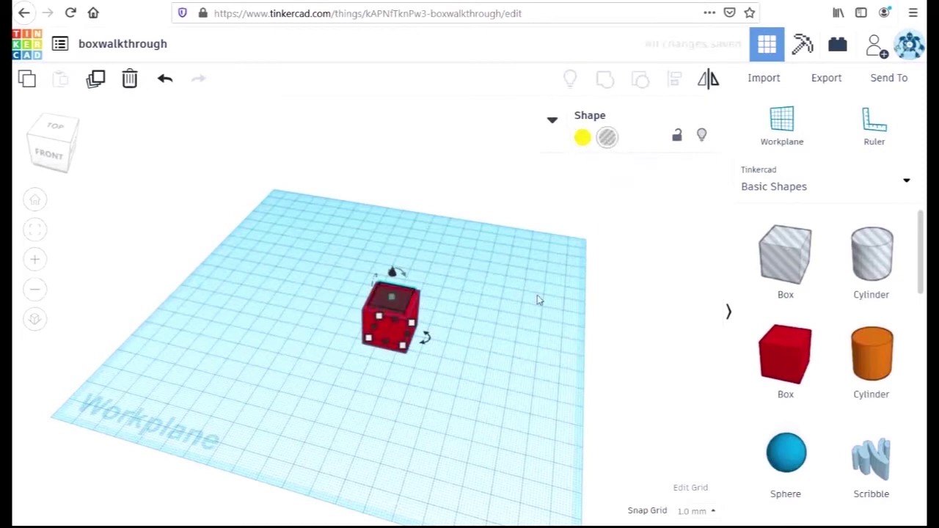
{"action": "left_click", "coordinate": [493, 376]}
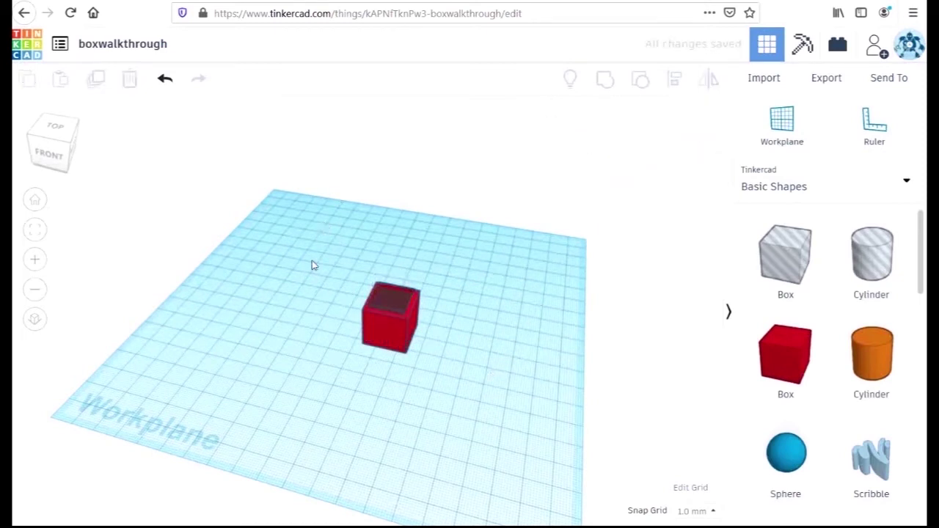
Group the red box and the hole into one hollow box.
{"action": "left_click_drag", "start_coordinate": [314, 251], "coordinate": [534, 362]}
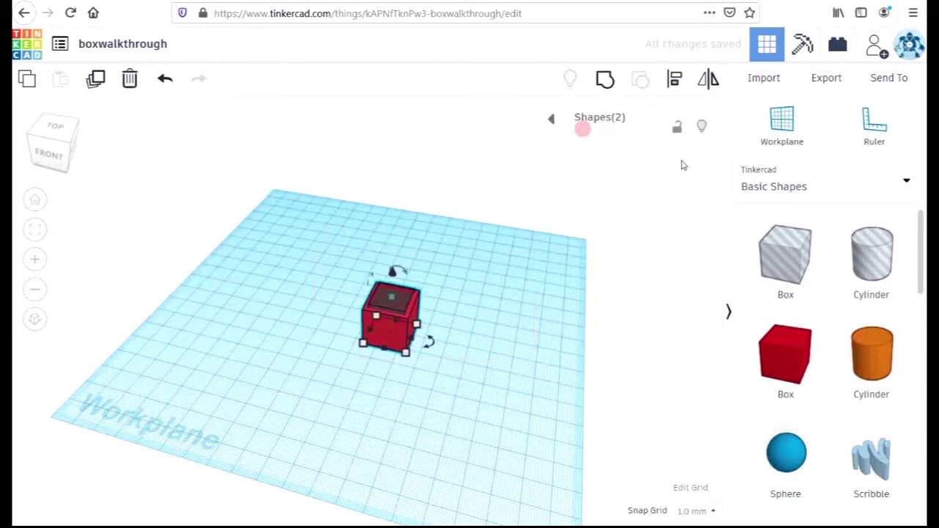
{"action": "left_click", "coordinate": [601, 83]}
{"action": "left_click", "coordinate": [498, 407]}
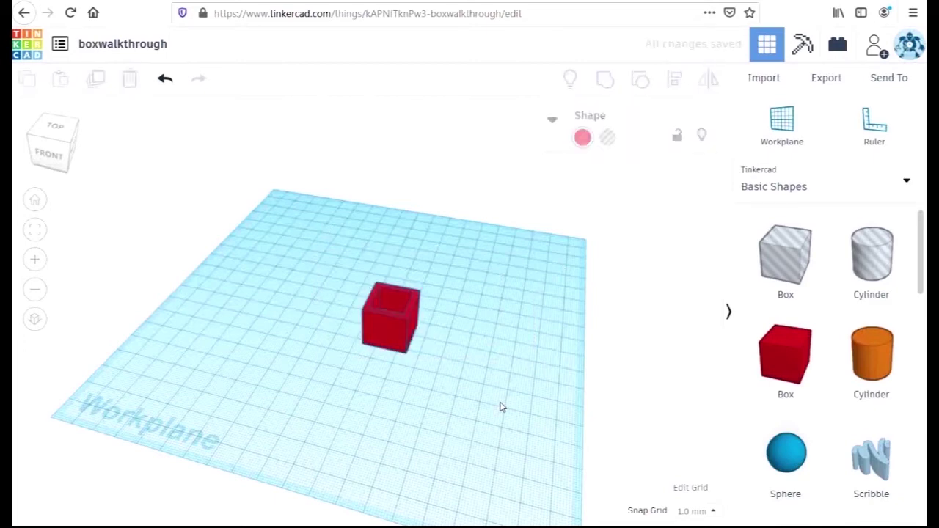
{"action": "scroll", "coordinate": [491, 383], "scroll_direction": "up", "scroll_amount": 5}
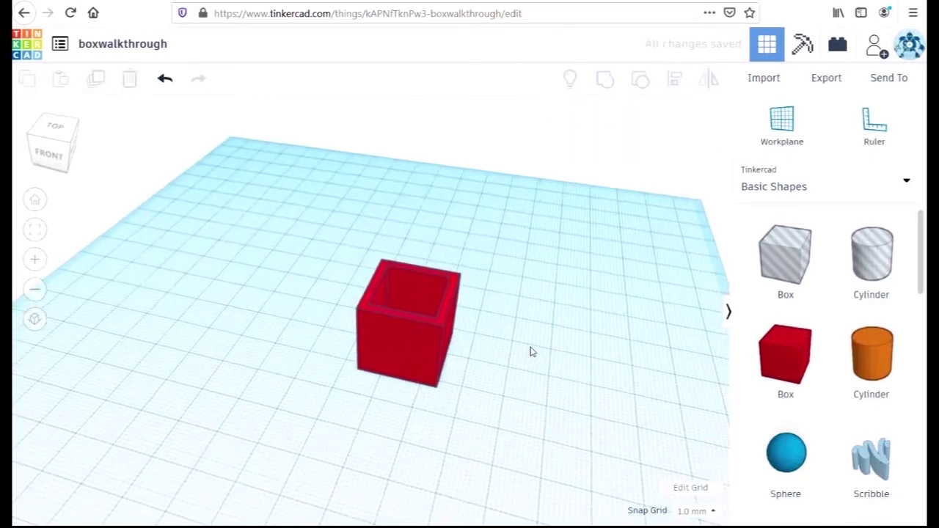
Place an orange cylinder on the workplane to the left of the red box.
{"action": "scroll", "coordinate": [564, 384], "scroll_direction": "down", "scroll_amount": 1}
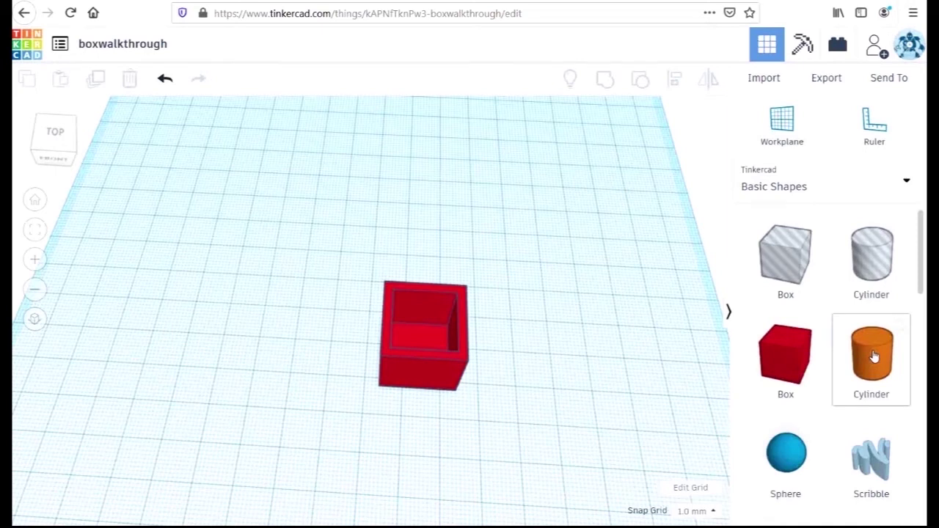
{"action": "left_click_drag", "start_coordinate": [872, 356], "coordinate": [257, 272]}
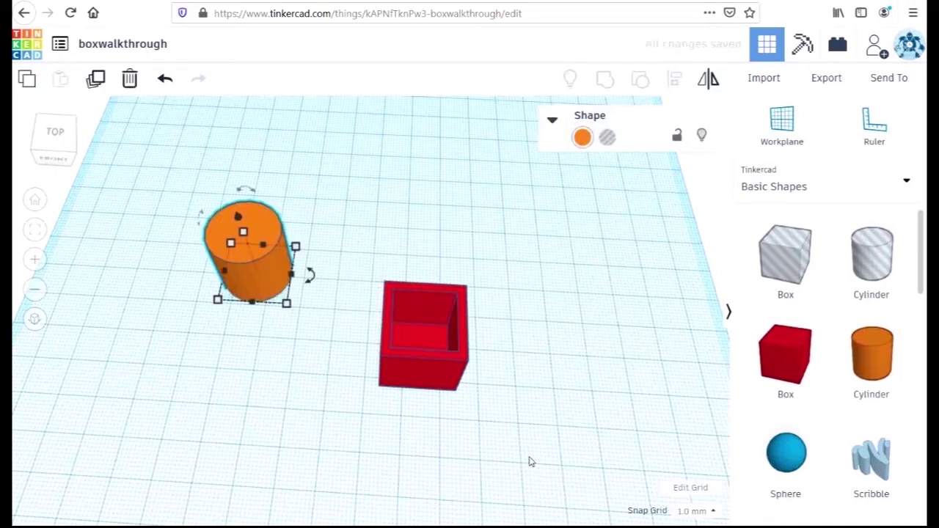
{"action": "left_click", "coordinate": [293, 379]}
{"action": "right_click_drag", "start_coordinate": [293, 379], "coordinate": [281, 281]}
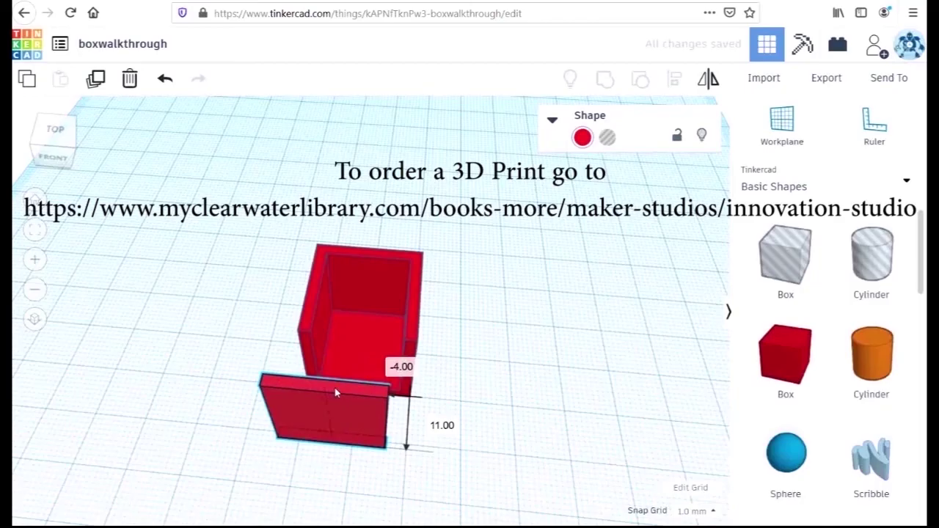
Reposition the red wall panel about 10 mm left of the hollow box, leaving a gap.
{"action": "left_click_drag", "start_coordinate": [335, 392], "coordinate": [331, 367]}
{"action": "right_click_drag", "start_coordinate": [523, 387], "coordinate": [521, 396]}
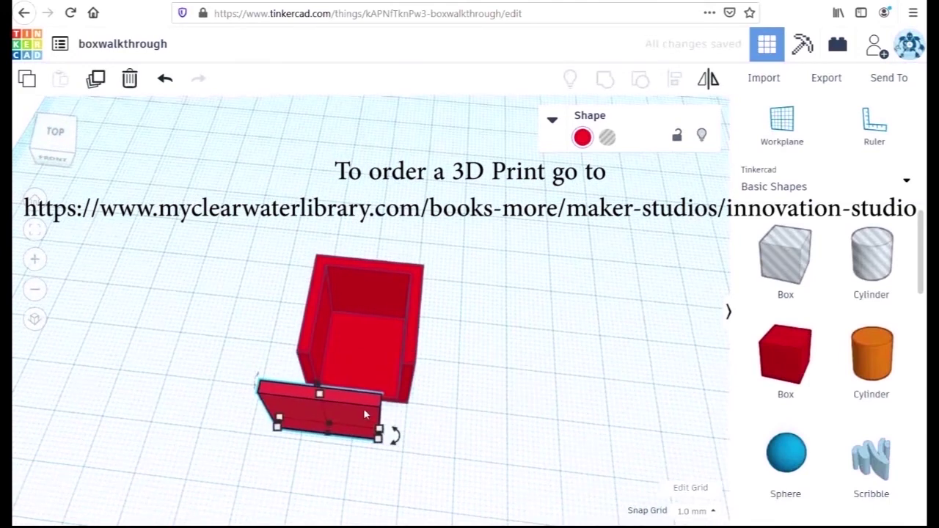
{"action": "left_click_drag", "start_coordinate": [363, 408], "coordinate": [388, 381]}
{"action": "right_click_drag", "start_coordinate": [530, 394], "coordinate": [368, 389]}
{"action": "right_click_drag", "start_coordinate": [482, 383], "coordinate": [372, 315]}
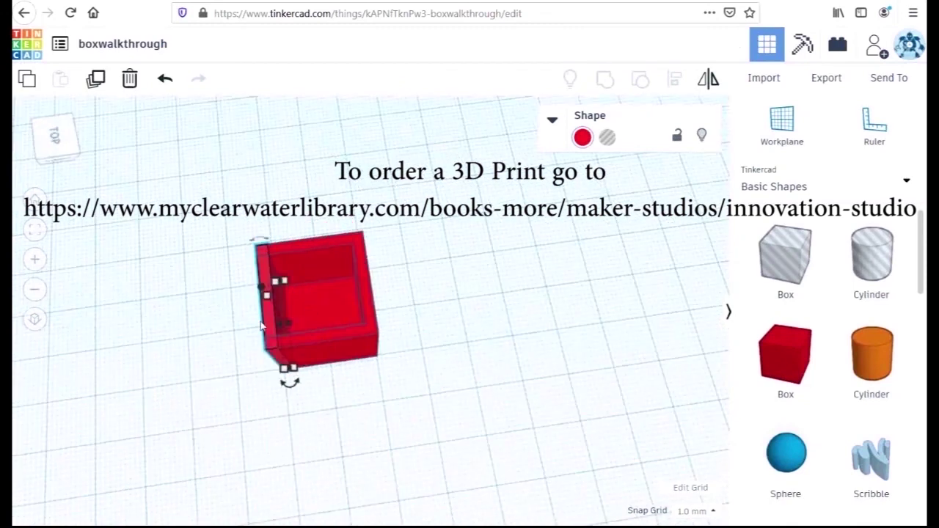
{"action": "left_click_drag", "start_coordinate": [270, 323], "coordinate": [215, 290]}
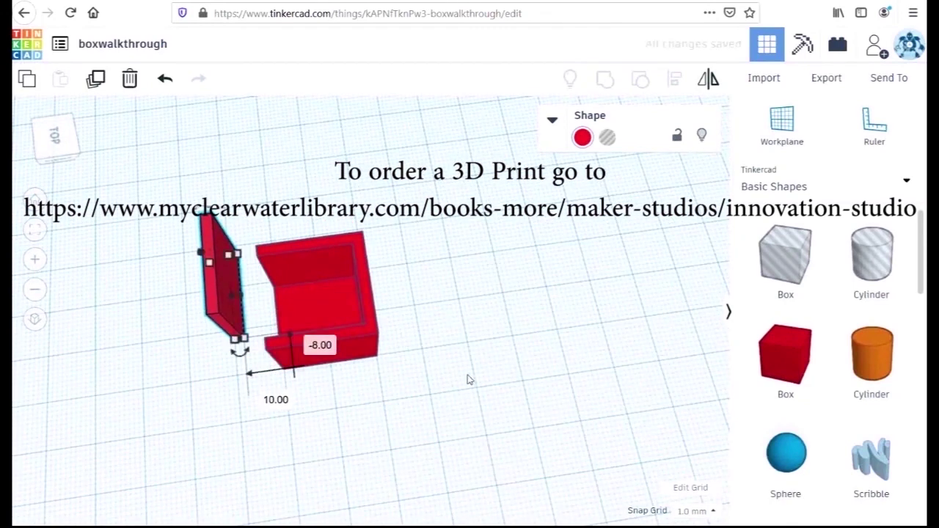
{"action": "right_click_drag", "start_coordinate": [469, 379], "coordinate": [473, 327]}
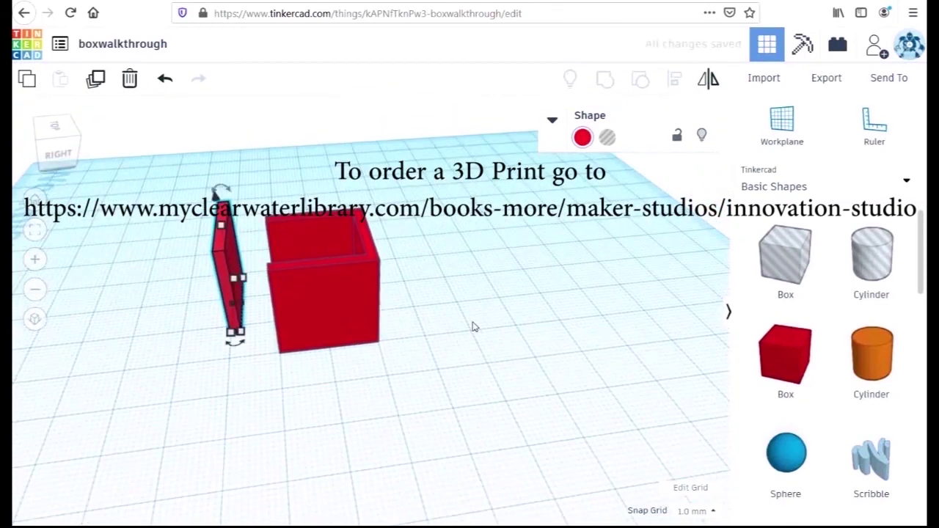